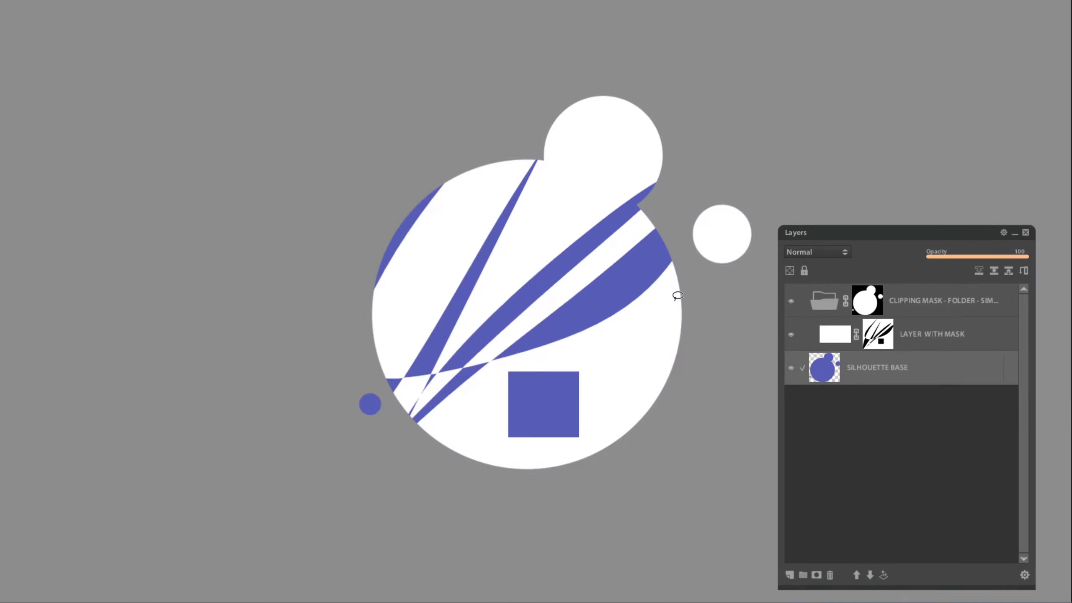
Step: Erase a large freehand-selected area from the lower-right part of the SILHOUETTE BASE layer and clear the selection
{"action": "mouse_move", "coordinate": [394, 444]}
{"action": "left_mouse_down"}
{"action": "mouse_move", "coordinate": [732, 94]}
{"action": "mouse_move", "coordinate": [780, 206]}
{"action": "mouse_move", "coordinate": [691, 484]}
{"action": "mouse_move", "coordinate": [417, 528]}
{"action": "left_mouse_up"}
{"action": "key", "text": "Delete"}
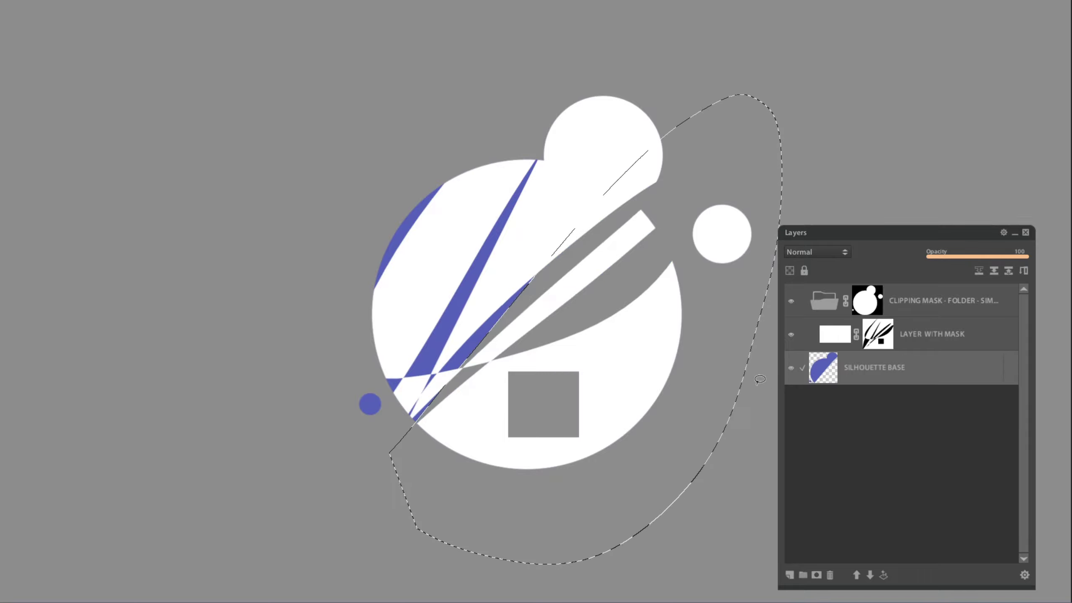
{"action": "key", "text": "ctrl+d"}
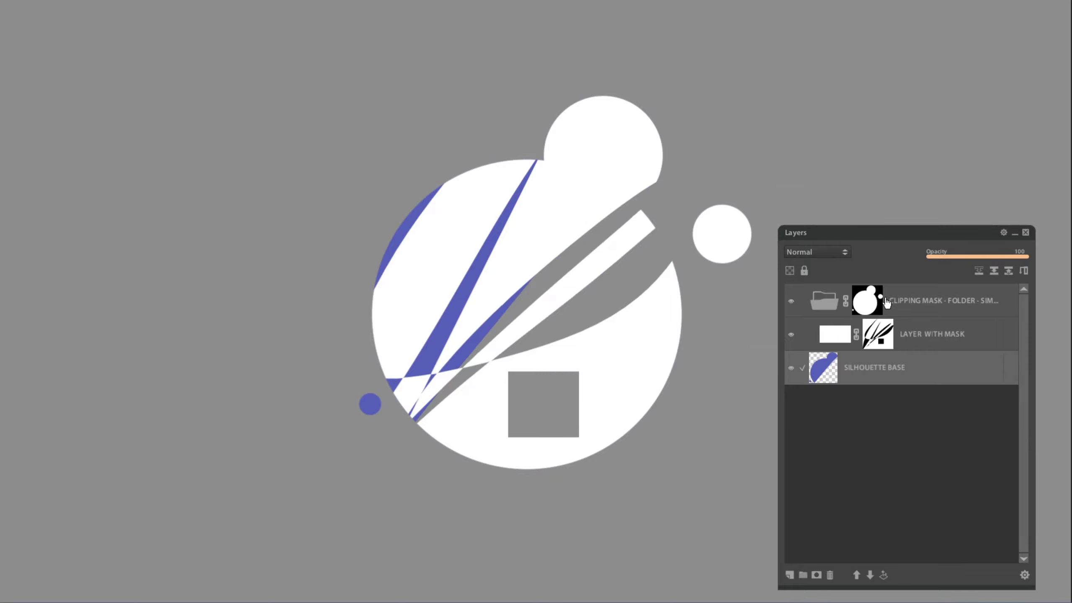
Step: Rebuild the clipping folder's mask from the trimmed SILHOUETTE BASE outline and clear the selection
{"action": "left_click", "coordinate": [879, 311]}
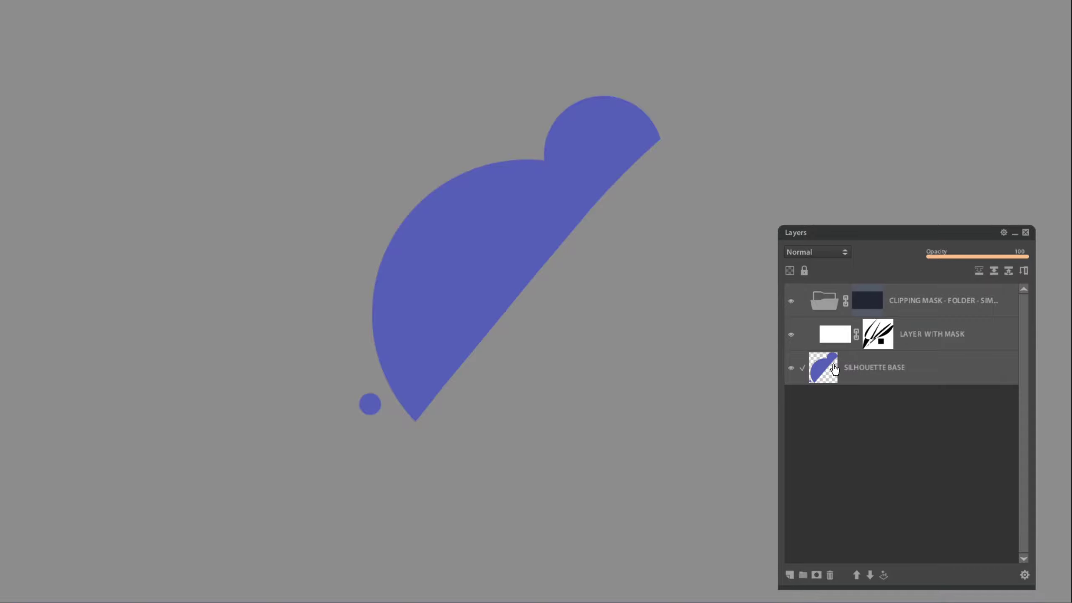
{"action": "left_click", "coordinate": [834, 368], "text": "ctrl"}
{"action": "key", "text": "ctrl+i"}
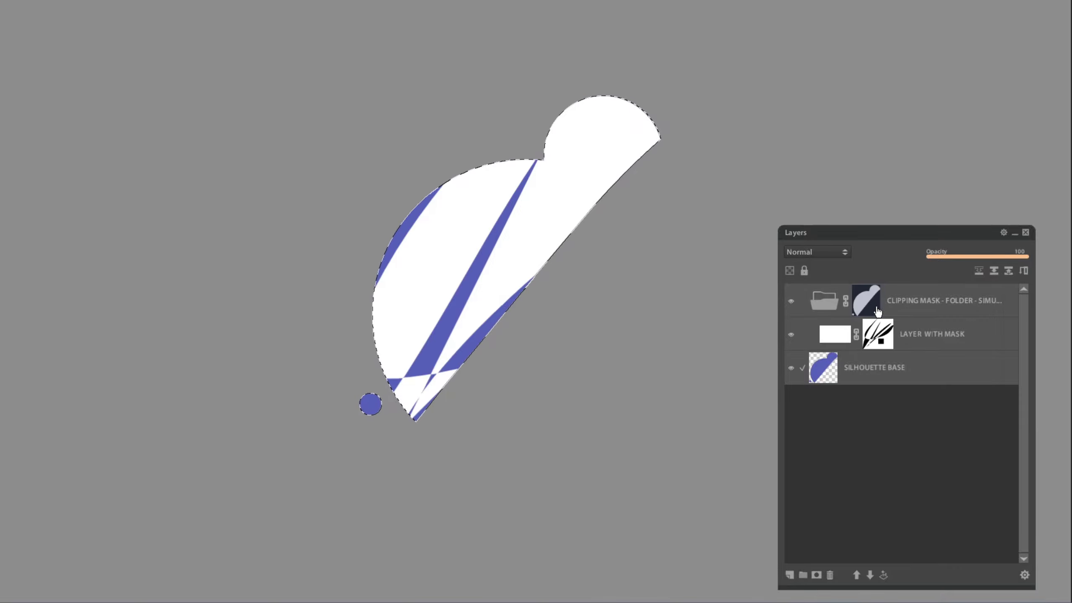
{"action": "key", "text": "ctrl+d"}
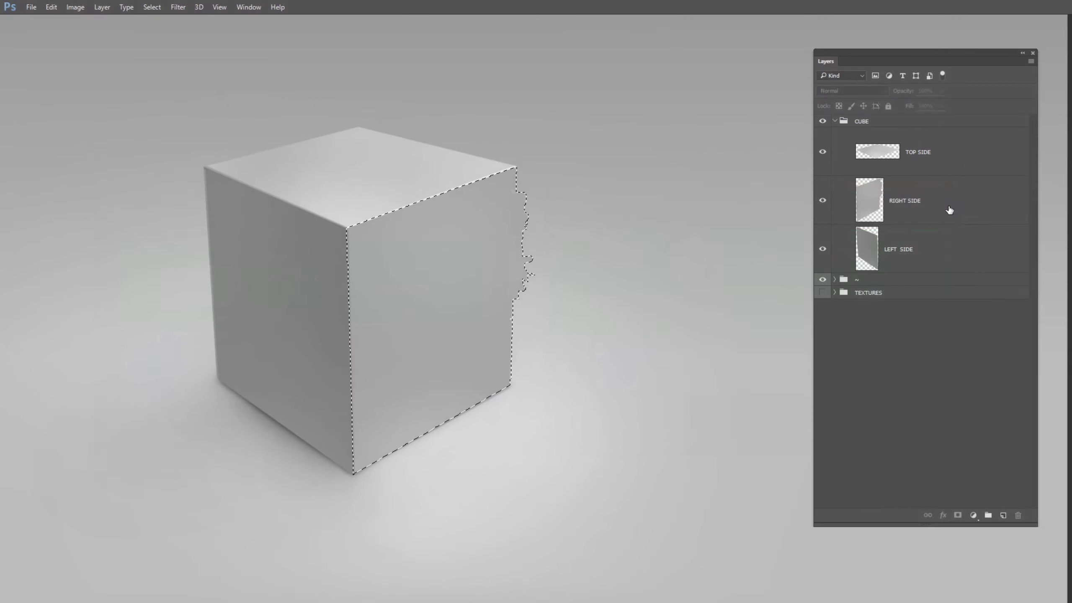
Step: Switch to Photoshop, clear the selection, and move MOSS, METAL 2 and METAL 1 from the TEXTURES group to just above RIGHT SIDE
{"action": "left_click", "coordinate": [948, 211]}
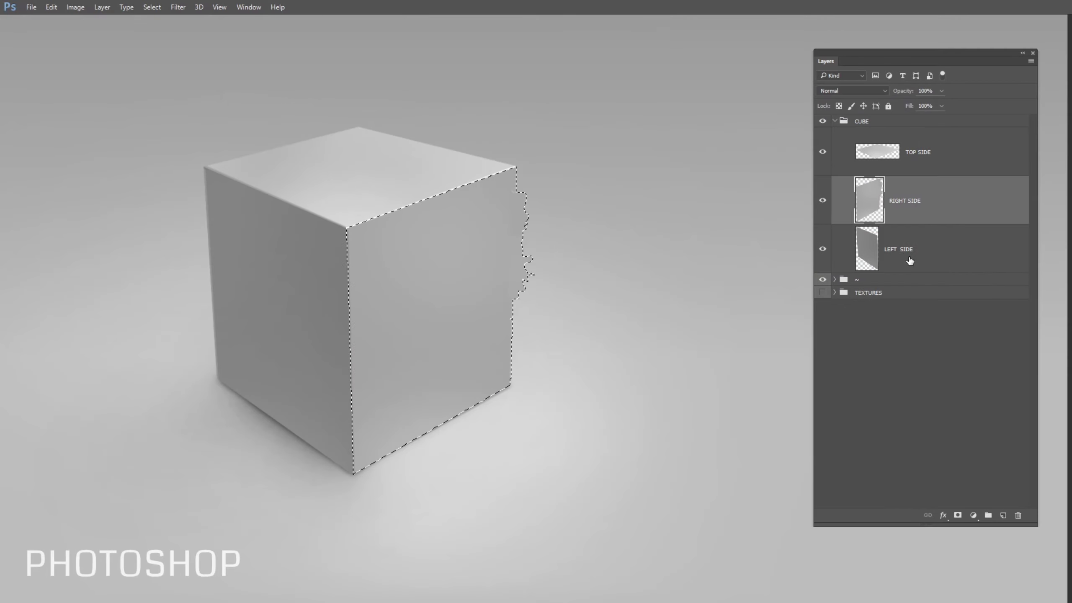
{"action": "key", "text": "ctrl+d"}
{"action": "left_click", "coordinate": [834, 292]}
{"action": "left_click", "coordinate": [928, 343]}
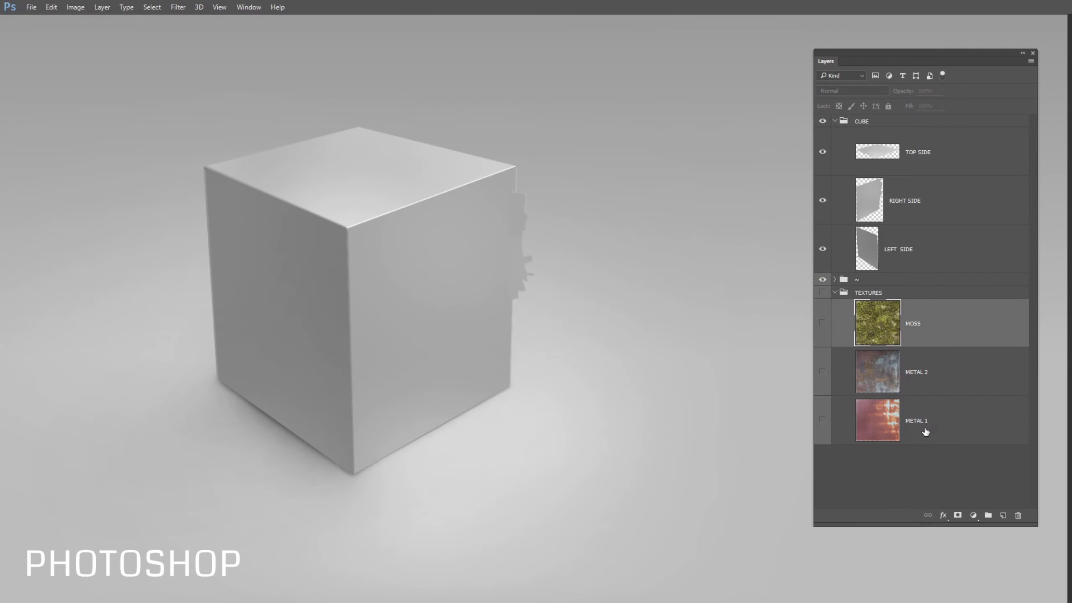
{"action": "left_click", "coordinate": [926, 430], "text": "shift"}
{"action": "left_click_drag", "start_coordinate": [928, 343], "coordinate": [937, 202]}
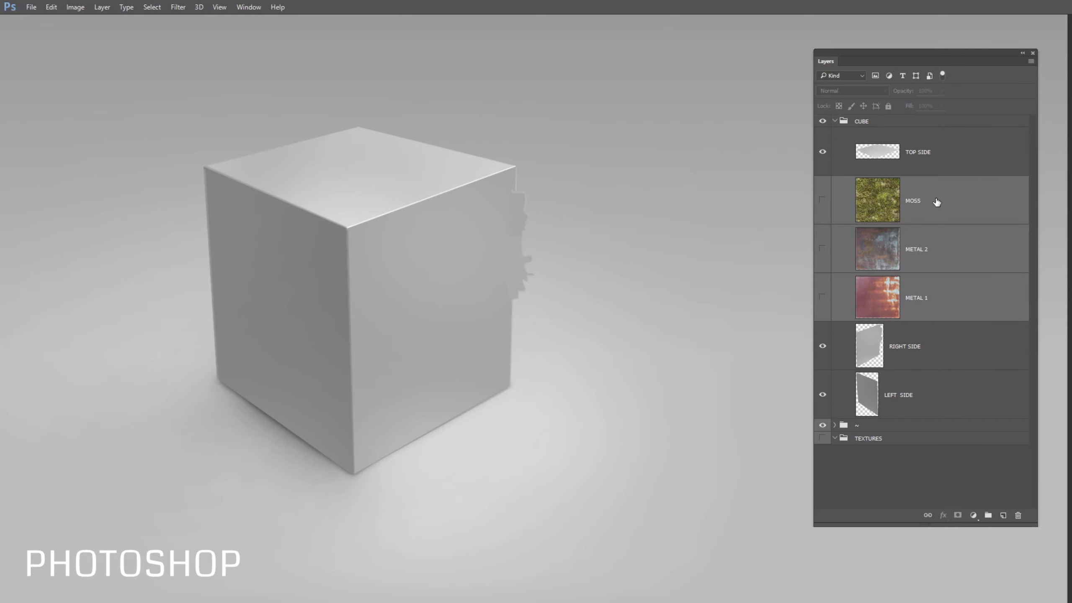
Step: Preview the METAL 2 and MOSS textures, then leave only METAL 1 visible and clip it to the RIGHT SIDE layer
{"action": "left_click", "coordinate": [931, 309]}
{"action": "left_click", "coordinate": [822, 297]}
{"action": "left_click", "coordinate": [822, 249]}
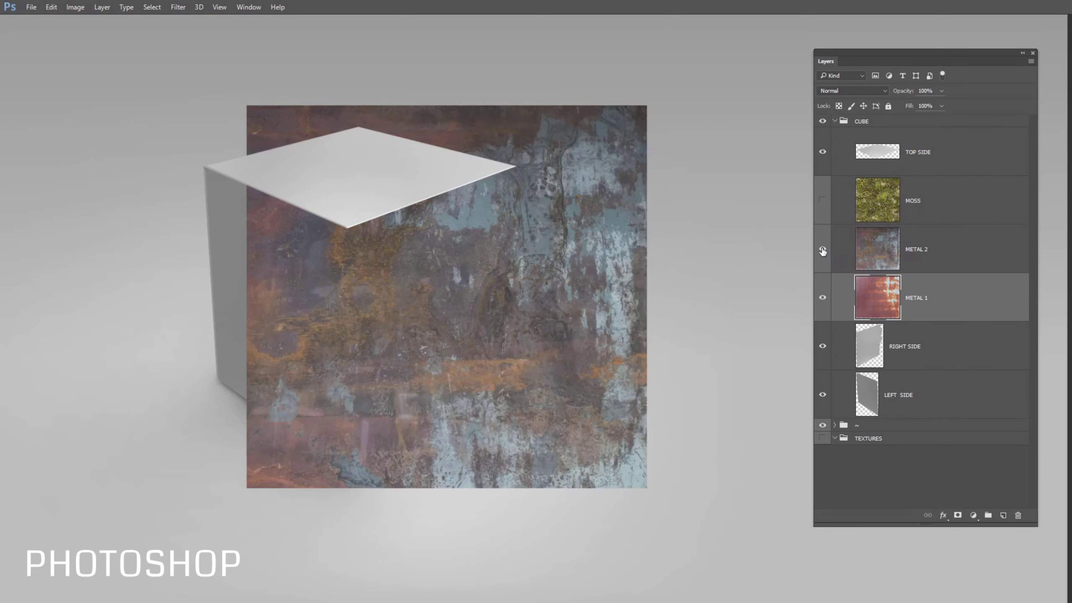
{"action": "left_click", "coordinate": [823, 203]}
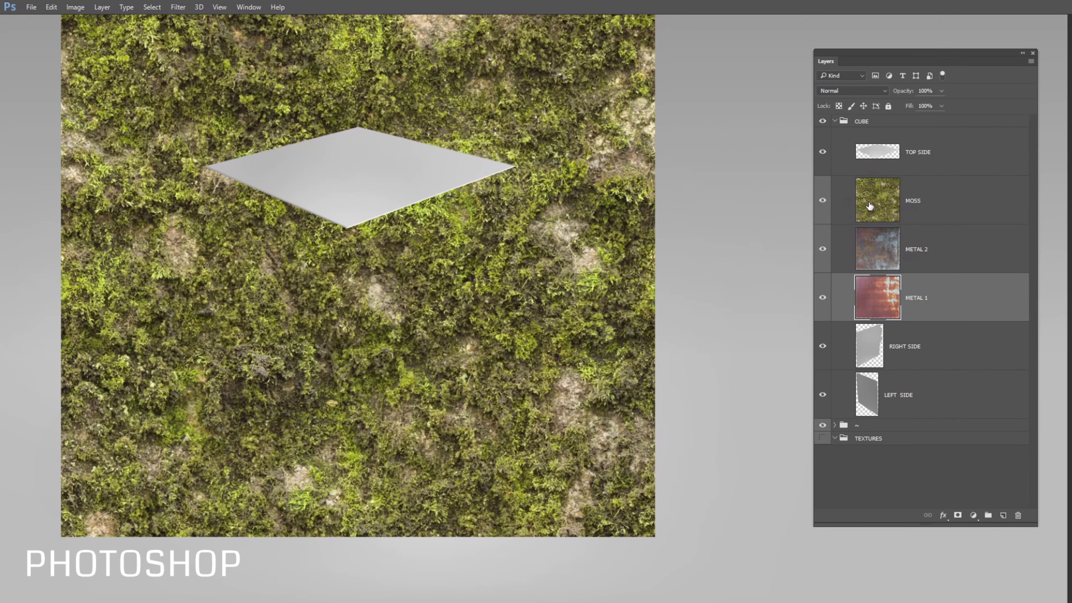
{"action": "left_click", "coordinate": [823, 201]}
{"action": "left_click", "coordinate": [823, 249]}
{"action": "left_click", "coordinate": [882, 320], "text": "alt"}
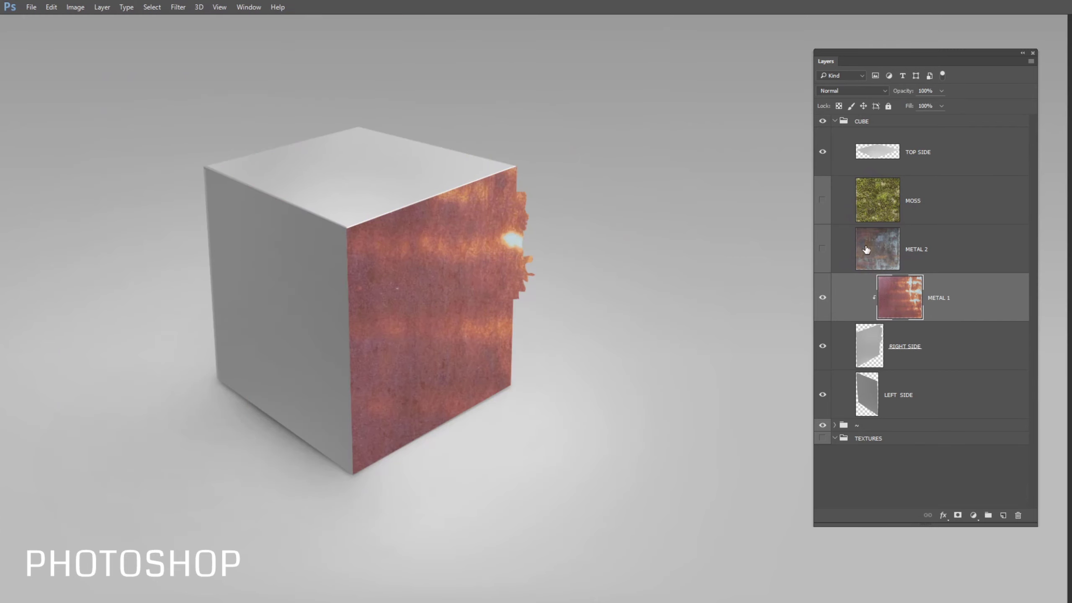
Step: Show the METAL 2 layer, clip it to RIGHT SIDE, and give it a black layer mask
{"action": "left_click", "coordinate": [866, 249]}
{"action": "left_click", "coordinate": [822, 249]}
{"action": "key", "text": "ctrl+alt+g"}
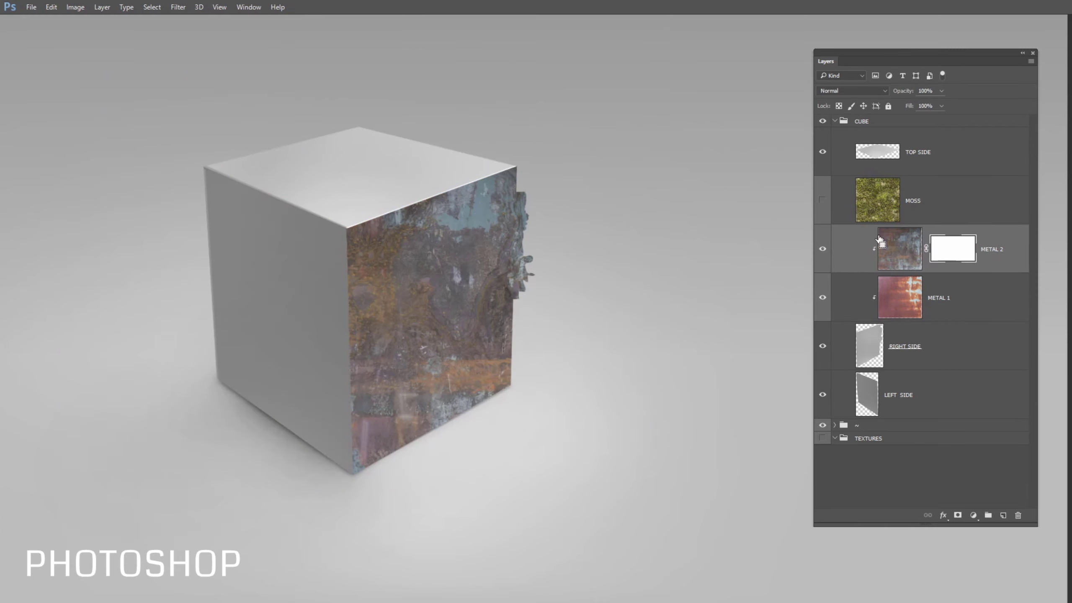
{"action": "key", "text": "ctrl+i"}
Step: Paint on the METAL 2 mask to reveal the texture along the upper and lower edges of the cube's right face
{"action": "left_click", "coordinate": [401, 232]}
{"action": "key", "text": "ctrl+z"}
{"action": "left_click", "coordinate": [382, 250]}
{"action": "left_click", "coordinate": [428, 236]}
{"action": "left_click_drag", "start_coordinate": [502, 186], "coordinate": [510, 241]}
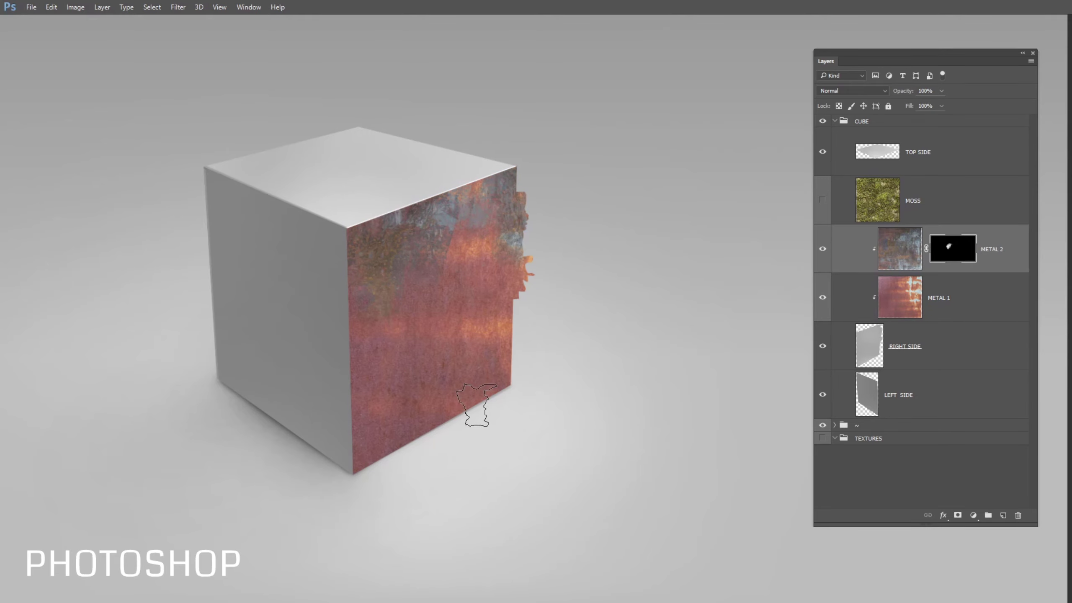
{"action": "mouse_move", "coordinate": [476, 405]}
{"action": "left_mouse_down"}
{"action": "mouse_move", "coordinate": [383, 371]}
{"action": "mouse_move", "coordinate": [506, 367]}
{"action": "left_mouse_up"}
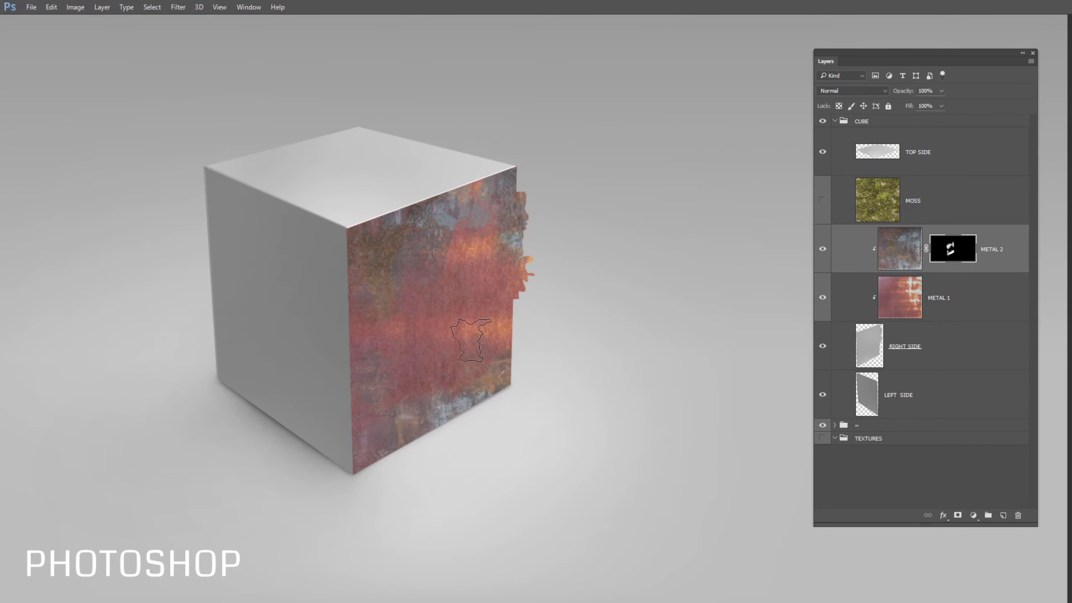
{"action": "left_click", "coordinate": [503, 257]}
Step: Show the MOSS layer, clip it to RIGHT SIDE, and give it a black layer mask
{"action": "left_click", "coordinate": [822, 200]}
{"action": "left_click", "coordinate": [886, 206]}
{"action": "key", "text": "ctrl+alt+g"}
{"action": "key", "text": "ctrl+shift+m"}
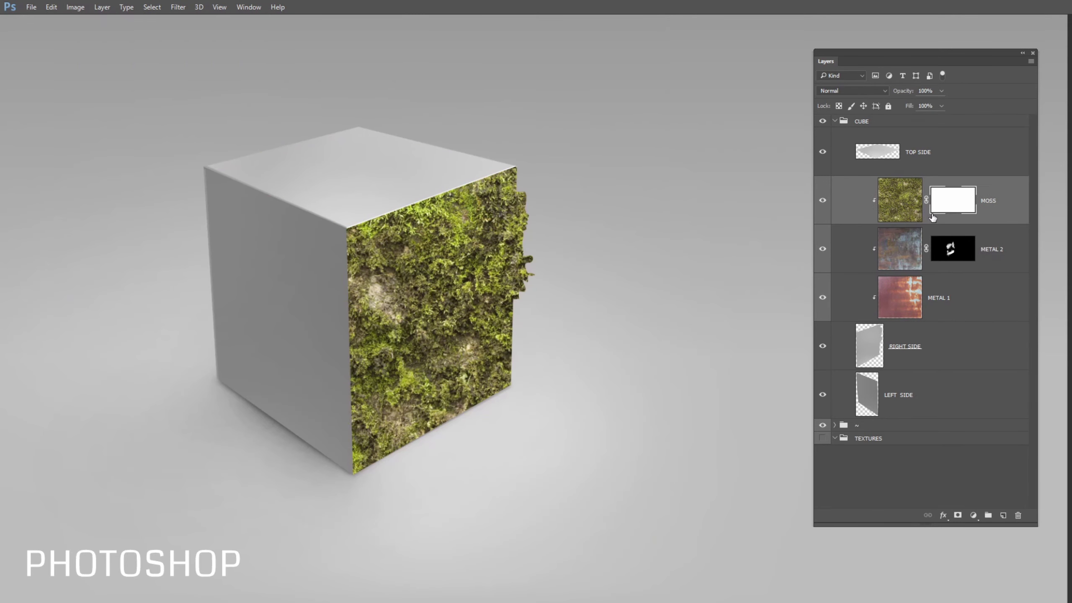
{"action": "key", "text": "ctrl+i"}
Step: Paint on the MOSS mask to reveal moss along the top, jagged edge and left edge of the cube's right face
{"action": "mouse_move", "coordinate": [509, 197]}
{"action": "left_mouse_down"}
{"action": "mouse_move", "coordinate": [536, 257]}
{"action": "mouse_move", "coordinate": [486, 273]}
{"action": "left_mouse_up"}
{"action": "mouse_move", "coordinate": [361, 211]}
{"action": "left_mouse_down"}
{"action": "mouse_move", "coordinate": [436, 215]}
{"action": "mouse_move", "coordinate": [364, 294]}
{"action": "mouse_move", "coordinate": [468, 314]}
{"action": "mouse_move", "coordinate": [419, 364]}
{"action": "mouse_move", "coordinate": [477, 285]}
{"action": "mouse_move", "coordinate": [460, 262]}
{"action": "mouse_move", "coordinate": [469, 249]}
{"action": "mouse_move", "coordinate": [447, 282]}
{"action": "mouse_move", "coordinate": [476, 272]}
{"action": "left_mouse_up"}
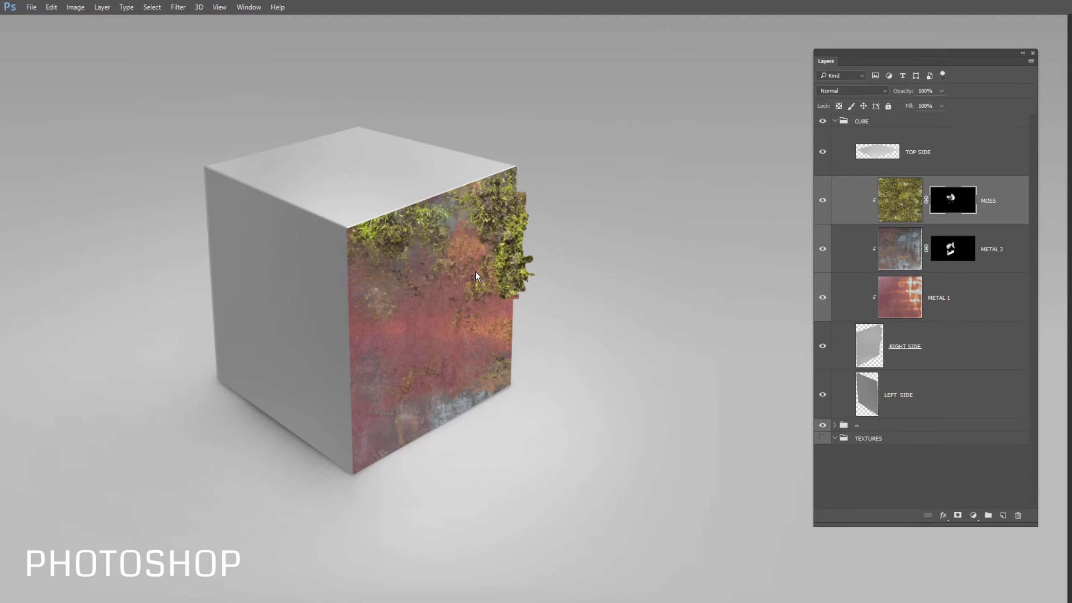
{"action": "left_click", "coordinate": [423, 241]}
{"action": "left_click_drag", "start_coordinate": [341, 276], "coordinate": [333, 444]}
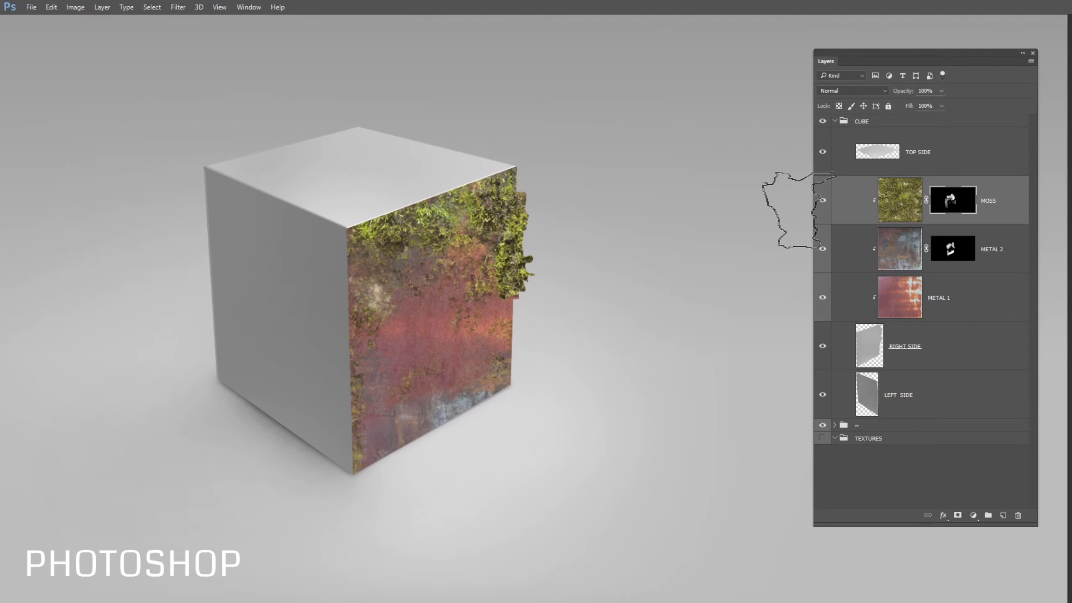
Step: Group the RIGHT SIDE layer with its clipped METAL 1, METAL 2 and MOSS layers
{"action": "double_click", "coordinate": [912, 347]}
{"action": "left_click", "coordinate": [1007, 198], "text": "shift"}
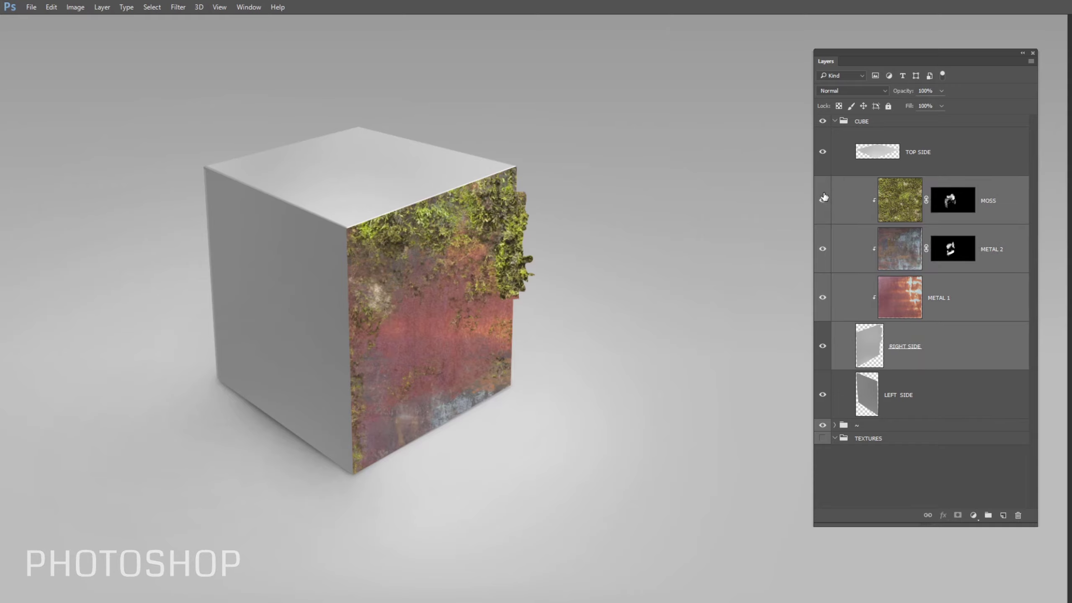
{"action": "right_click", "coordinate": [822, 201]}
{"action": "left_click", "coordinate": [860, 277]}
{"action": "key", "text": "ctrl+g"}
{"action": "double_click", "coordinate": [907, 181]}
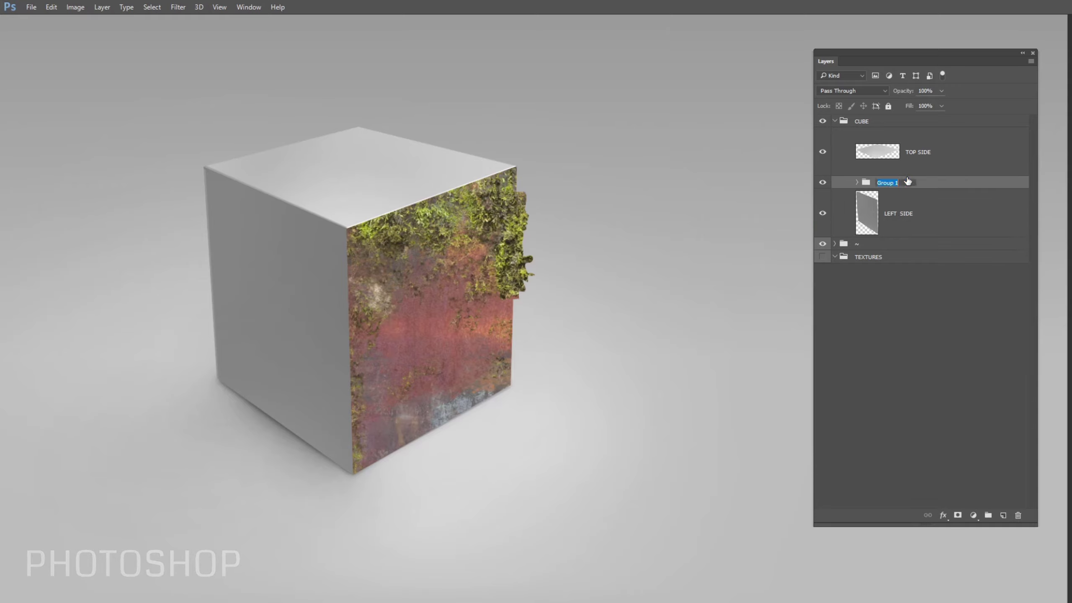
{"action": "left_click", "coordinate": [858, 182]}
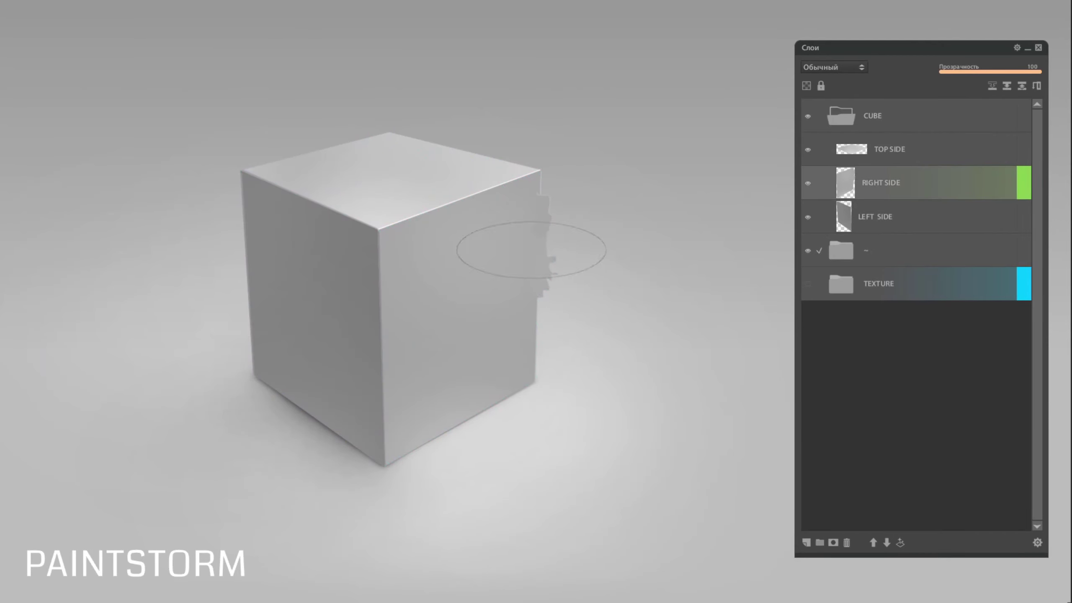
Step: Switch to Paintstorm and paint a blue-violet fade and a green spiral on two new layers clipped to RIGHT SIDE
{"action": "key", "text": "ctrl+shift+n"}
{"action": "key", "text": "ctrl+alt+g"}
{"action": "mouse_move", "coordinate": [549, 210]}
{"action": "left_mouse_down"}
{"action": "mouse_move", "coordinate": [462, 323]}
{"action": "mouse_move", "coordinate": [507, 254]}
{"action": "left_mouse_up"}
{"action": "right_click", "coordinate": [507, 330]}
{"action": "left_click_drag", "start_coordinate": [548, 438], "coordinate": [508, 446]}
{"action": "mouse_move", "coordinate": [473, 330]}
{"action": "left_mouse_down"}
{"action": "mouse_move", "coordinate": [559, 207]}
{"action": "mouse_move", "coordinate": [503, 287]}
{"action": "mouse_move", "coordinate": [440, 346]}
{"action": "left_mouse_up"}
{"action": "key", "text": "ctrl+shift+n"}
{"action": "key", "text": "c"}
{"action": "left_click", "coordinate": [724, 165]}
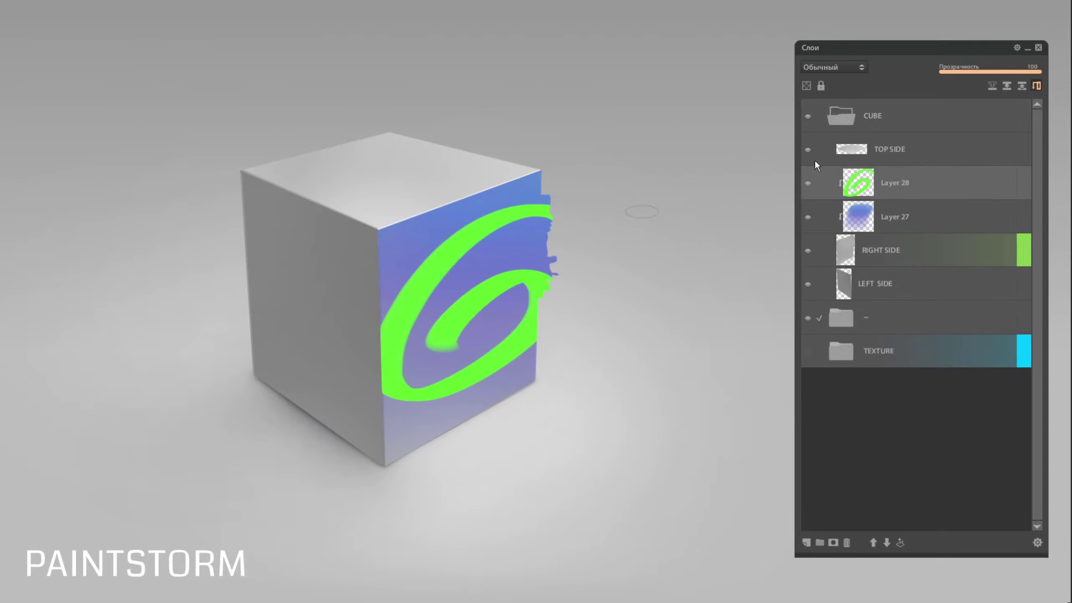
{"action": "left_click", "coordinate": [898, 217]}
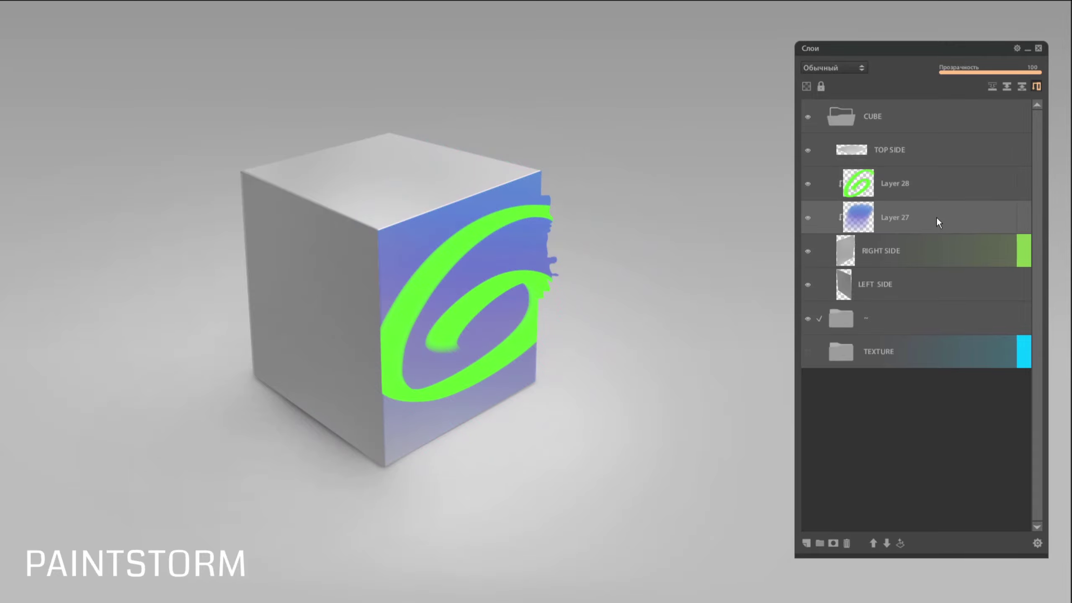
{"action": "key", "text": "ctrl+alt+g"}
{"action": "key", "text": "ctrl+z"}
{"action": "left_click", "coordinate": [933, 195]}
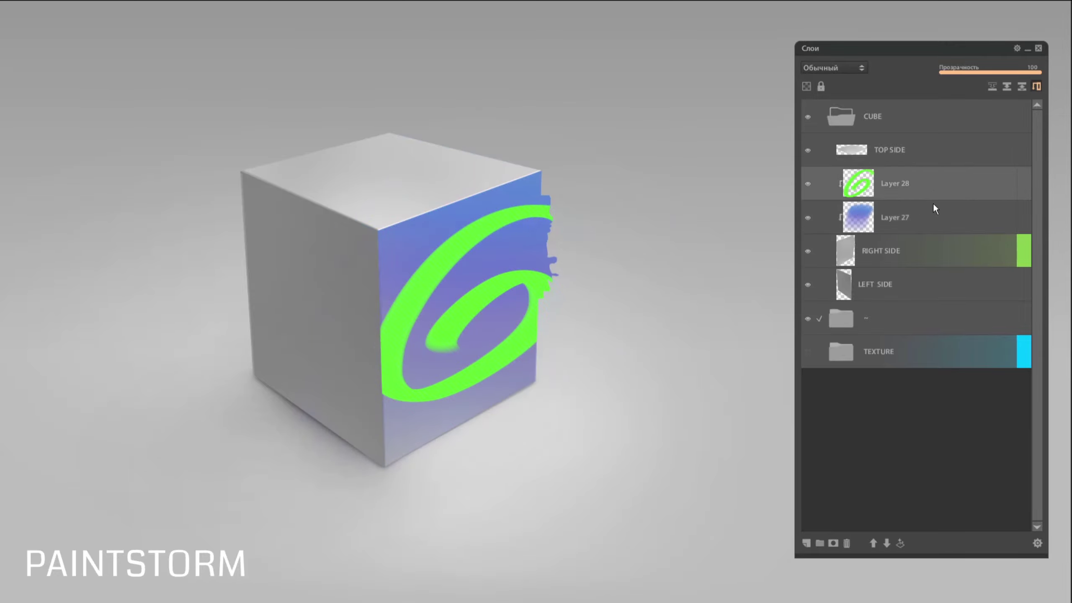
{"action": "key", "text": "ctrl+alt+g"}
{"action": "key", "text": "ctrl+z"}
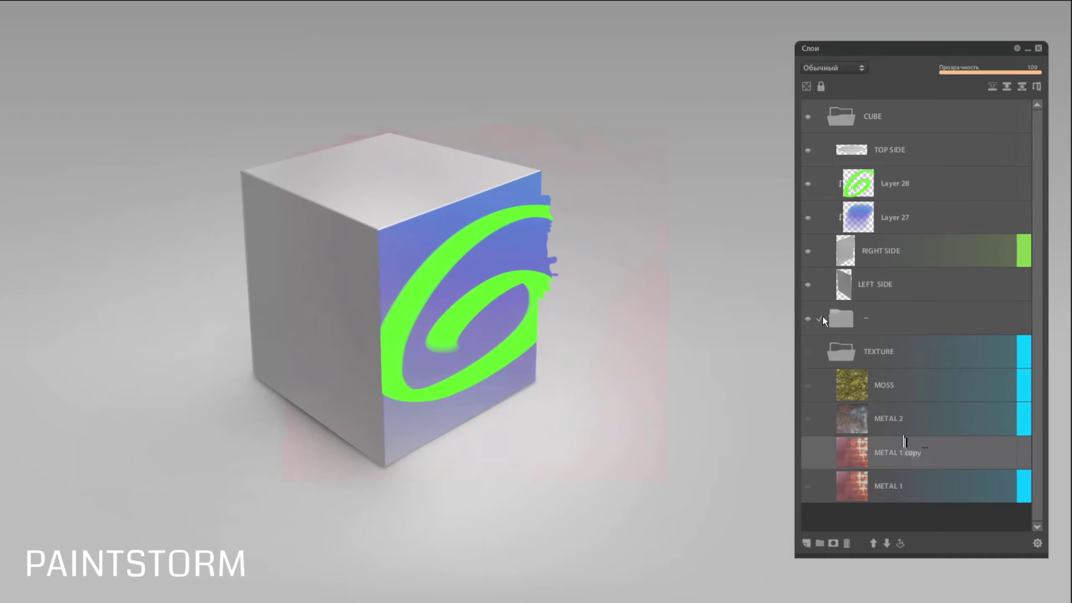
Step: Try the METAL 1 copy with a painted mask above Layer 28, and delete the copy
{"action": "left_click_drag", "start_coordinate": [869, 460], "coordinate": [854, 177]}
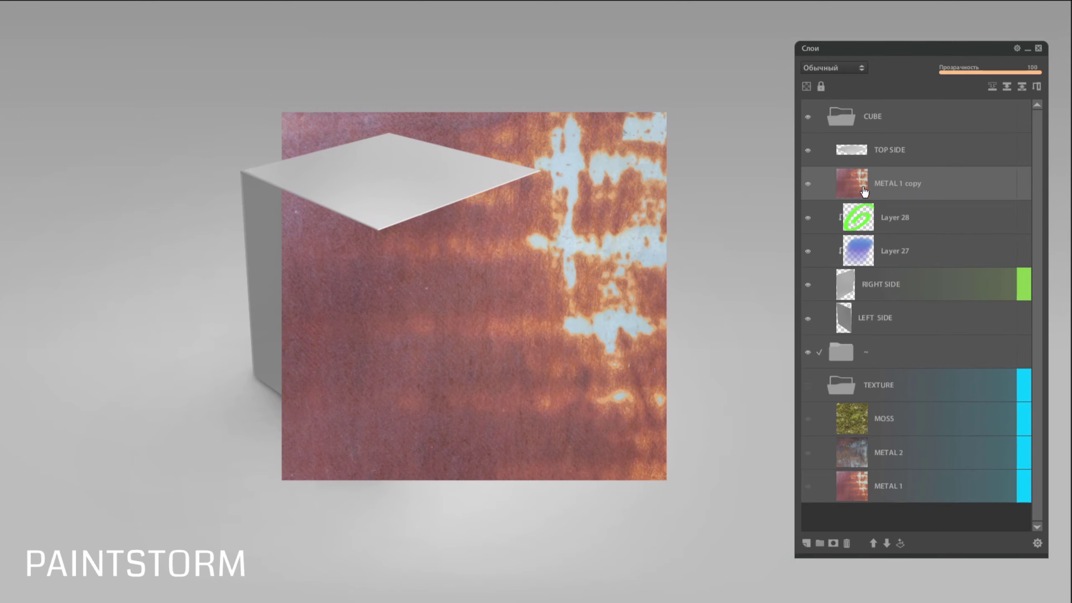
{"action": "left_click", "coordinate": [824, 201], "text": "alt"}
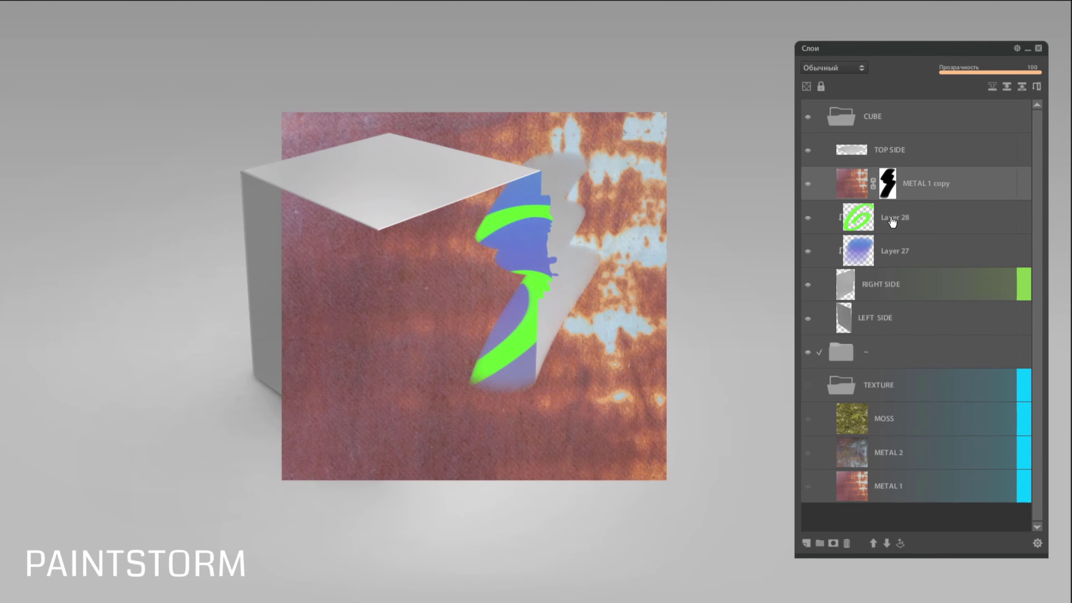
{"action": "key", "text": "Delete"}
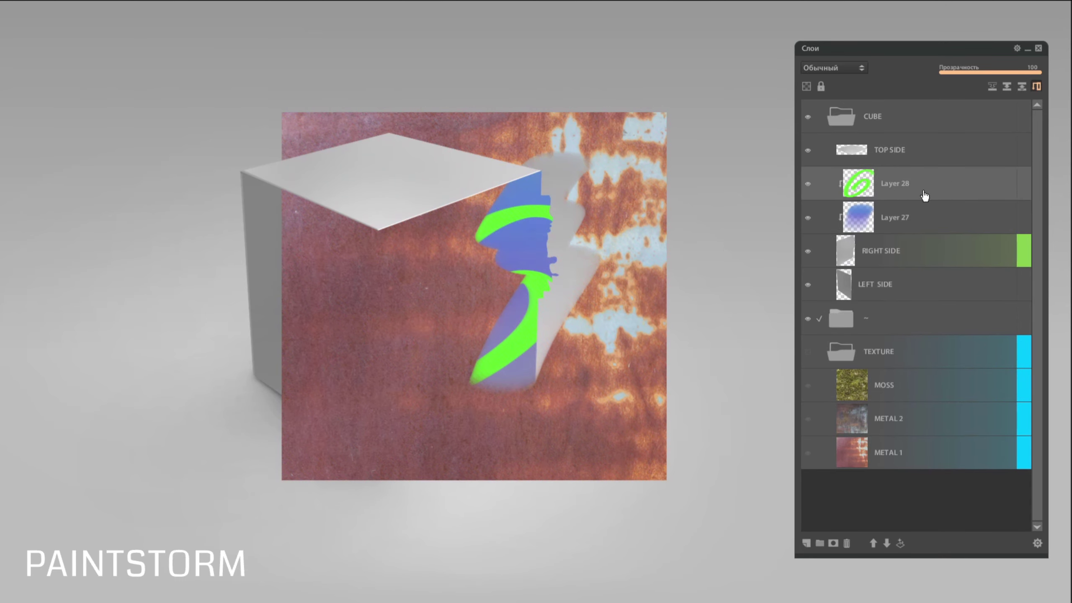
Step: Move the MOSS, METAL 2 and METAL 1 layers out of the TEXTURE folder to just above Layer 28
{"action": "left_click", "coordinate": [878, 362]}
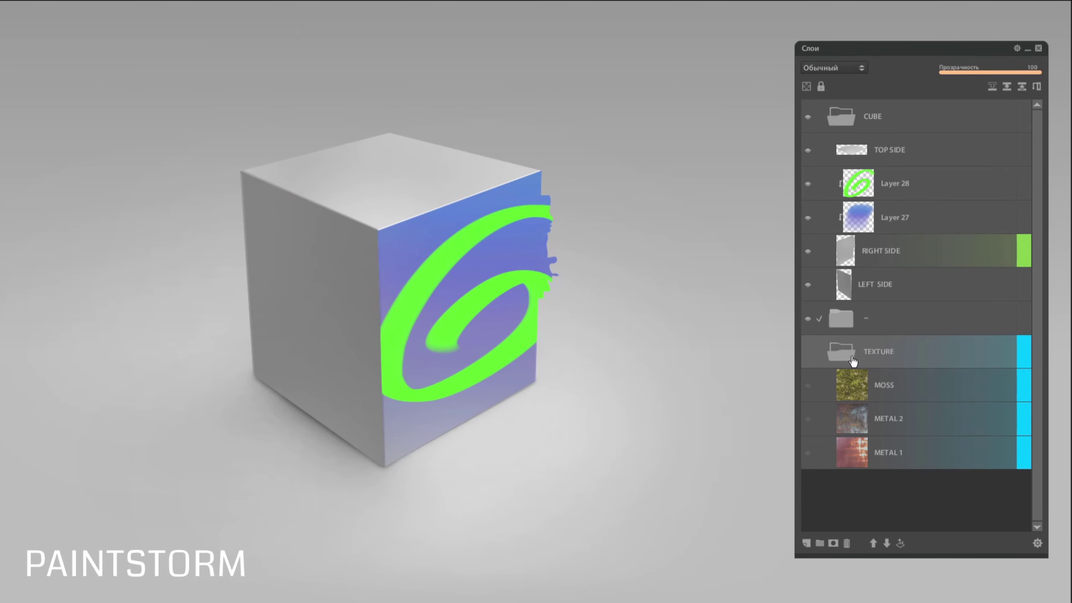
{"action": "left_click_drag", "start_coordinate": [901, 393], "coordinate": [928, 193]}
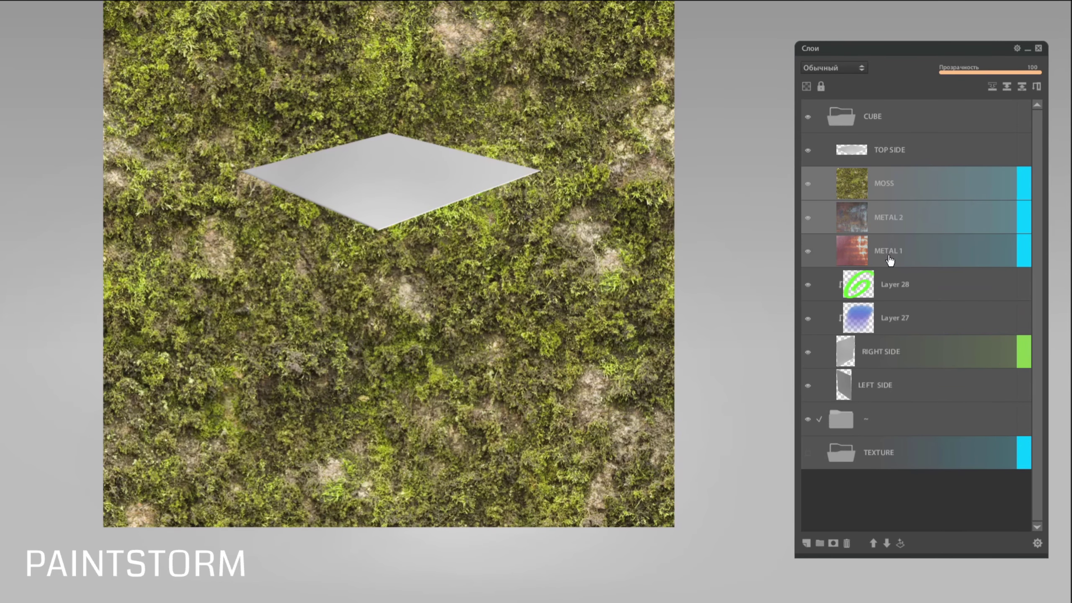
Step: Examine the MOSS, METAL 2 and METAL 1 textures individually by toggling their visibility
{"action": "left_click", "coordinate": [888, 258]}
{"action": "left_click", "coordinate": [852, 218]}
{"action": "left_click", "coordinate": [808, 184]}
{"action": "left_click", "coordinate": [808, 217]}
{"action": "left_click", "coordinate": [805, 252]}
{"action": "left_click", "coordinate": [806, 253]}
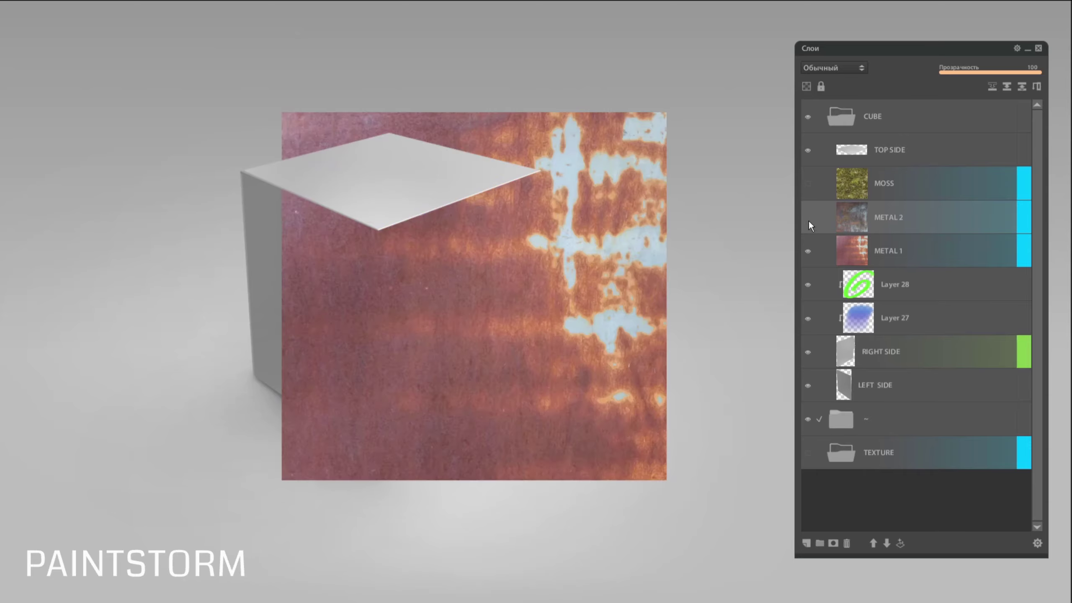
{"action": "left_click", "coordinate": [808, 219]}
{"action": "left_click", "coordinate": [808, 183]}
Step: Group the MOSS, METAL 2 and METAL 1 layers into a folder named TEXTURE
{"action": "left_click", "coordinate": [909, 186]}
{"action": "left_click", "coordinate": [917, 251], "text": "shift"}
{"action": "key", "text": "ctrl+g"}
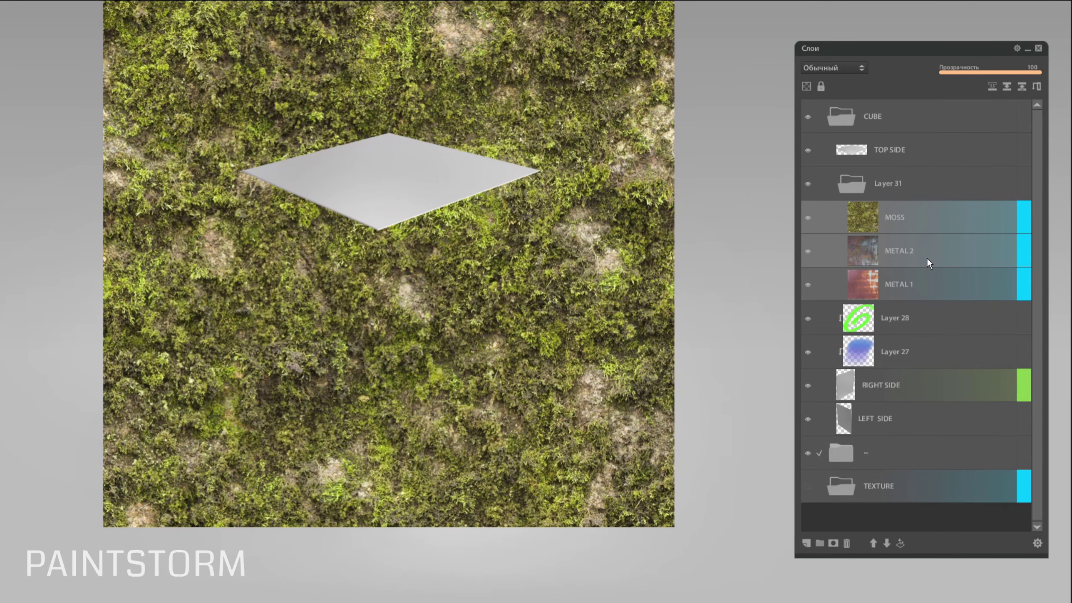
{"action": "double_click", "coordinate": [886, 191]}
{"action": "type", "text": "TEXTURE"}
{"action": "key", "text": "Return"}
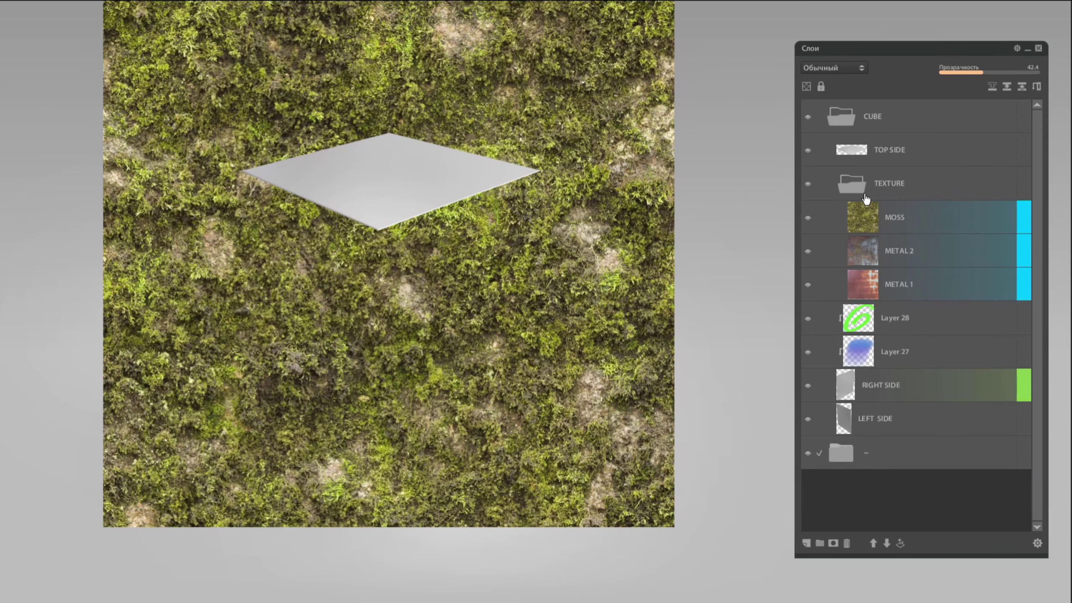
Step: Mask the TEXTURE folder with a selection loaded from the RIGHT SIDE layer's pixels, clear the selection and leave the folder shown
{"action": "left_click", "coordinate": [856, 189]}
{"action": "left_click", "coordinate": [807, 183]}
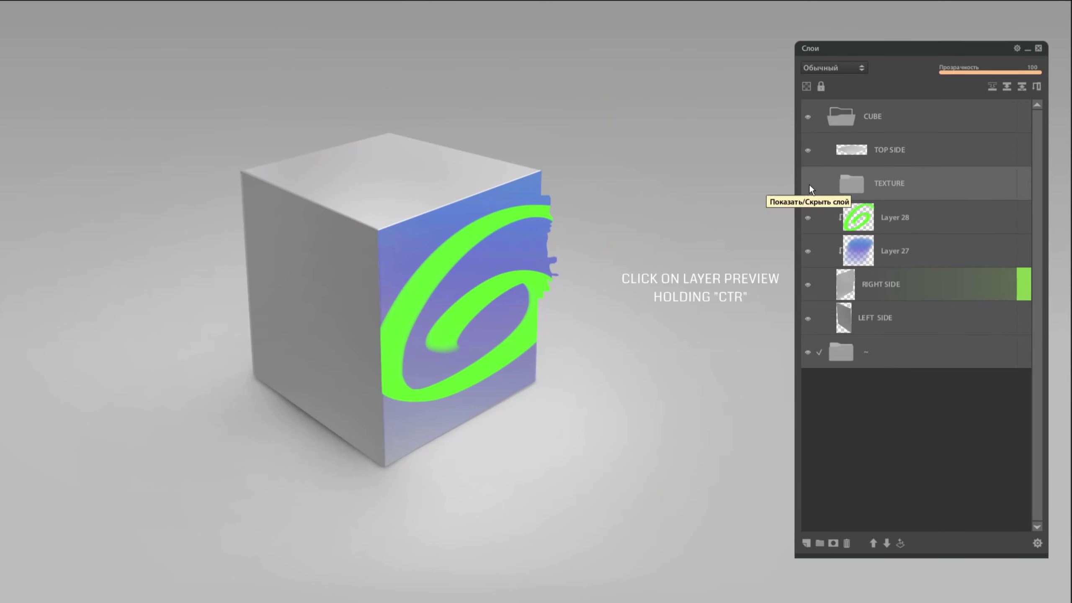
{"action": "left_click", "coordinate": [848, 287], "text": "ctrl"}
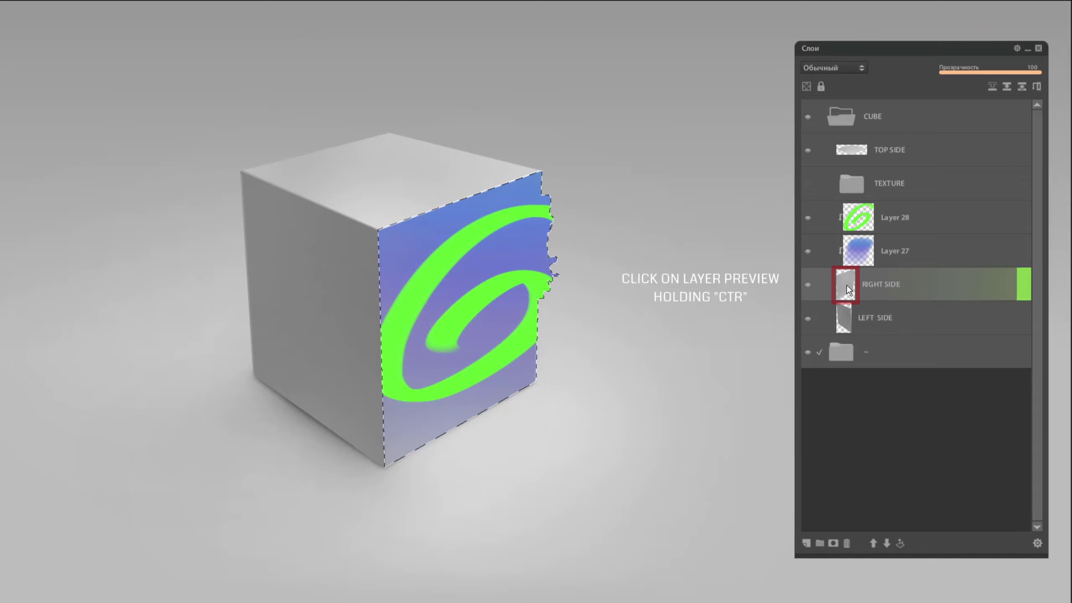
{"action": "left_click", "coordinate": [905, 188]}
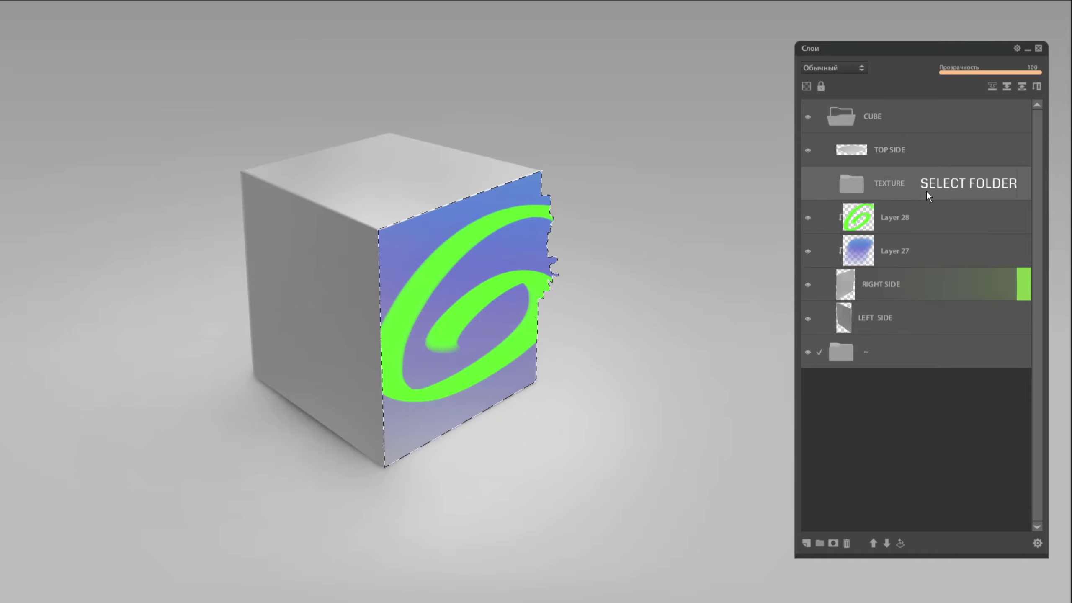
{"action": "left_click", "coordinate": [832, 542]}
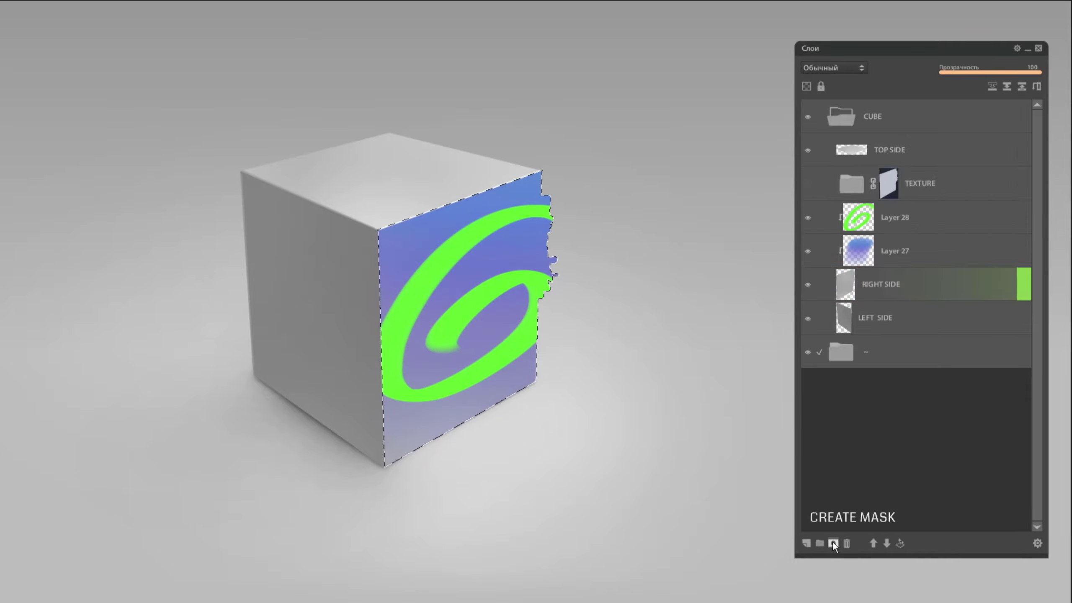
{"action": "key", "text": "ctrl+d"}
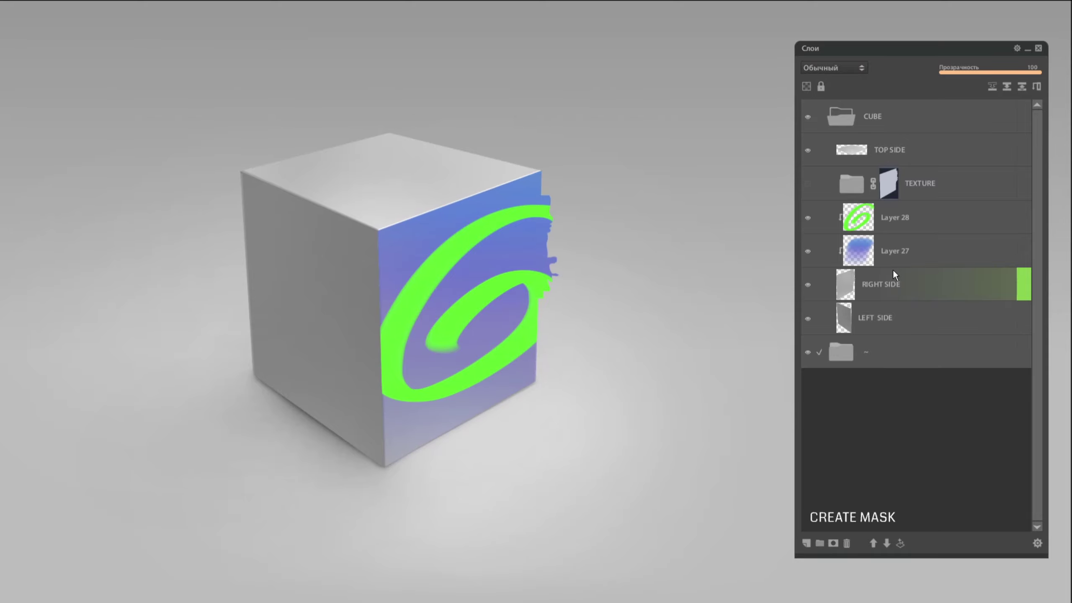
{"action": "left_click", "coordinate": [808, 185]}
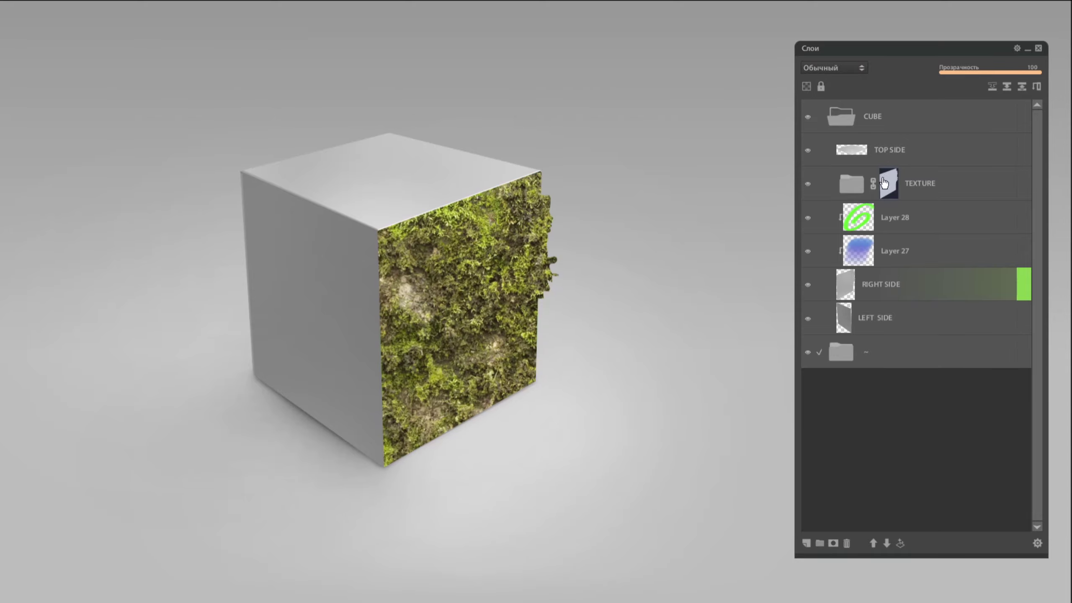
Step: Blend METAL 2 and MOSS over METAL 1 inside the TEXTURE folder by painting patches on masks of the METAL 2 and MOSS layers
{"action": "left_click", "coordinate": [851, 184]}
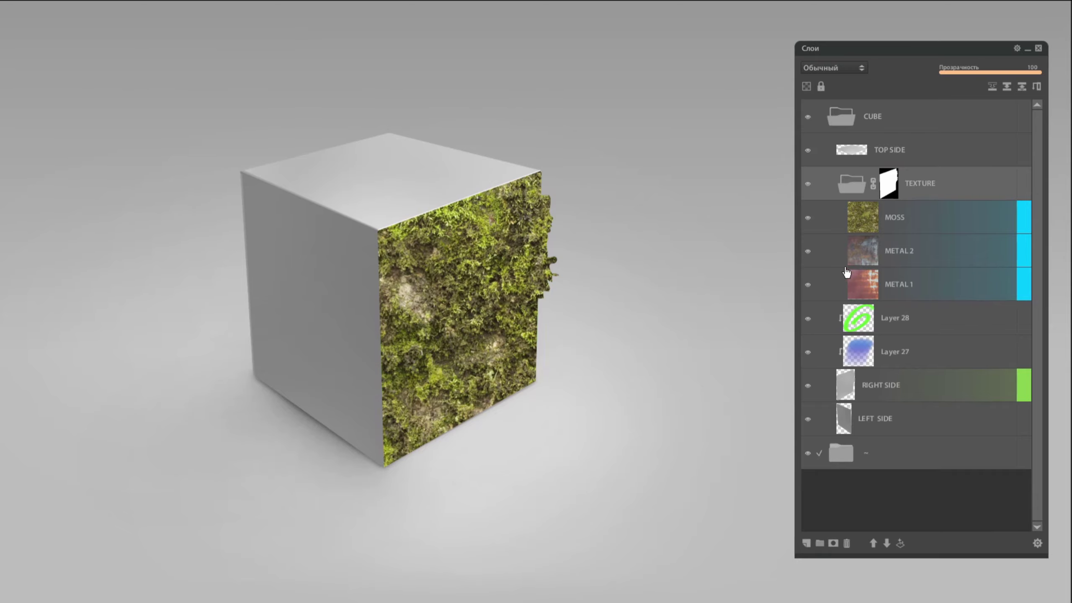
{"action": "left_click", "coordinate": [807, 217]}
{"action": "left_click", "coordinate": [807, 251]}
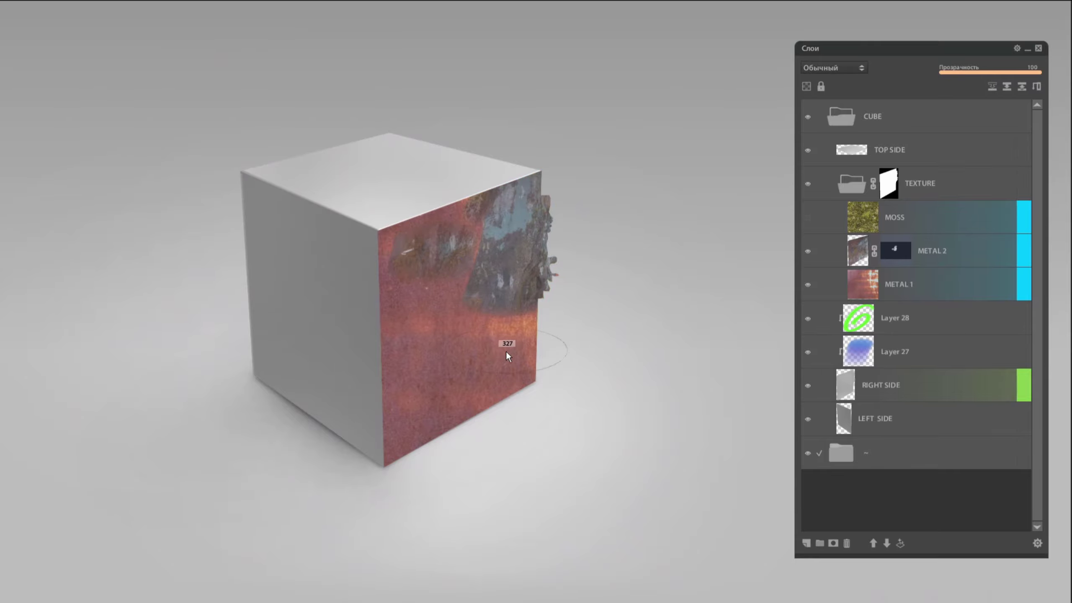
{"action": "key", "text": "ctrl+z"}
{"action": "left_click_drag", "start_coordinate": [412, 243], "coordinate": [400, 262]}
{"action": "left_click_drag", "start_coordinate": [400, 441], "coordinate": [508, 376]}
{"action": "left_click_drag", "start_coordinate": [479, 237], "coordinate": [506, 199]}
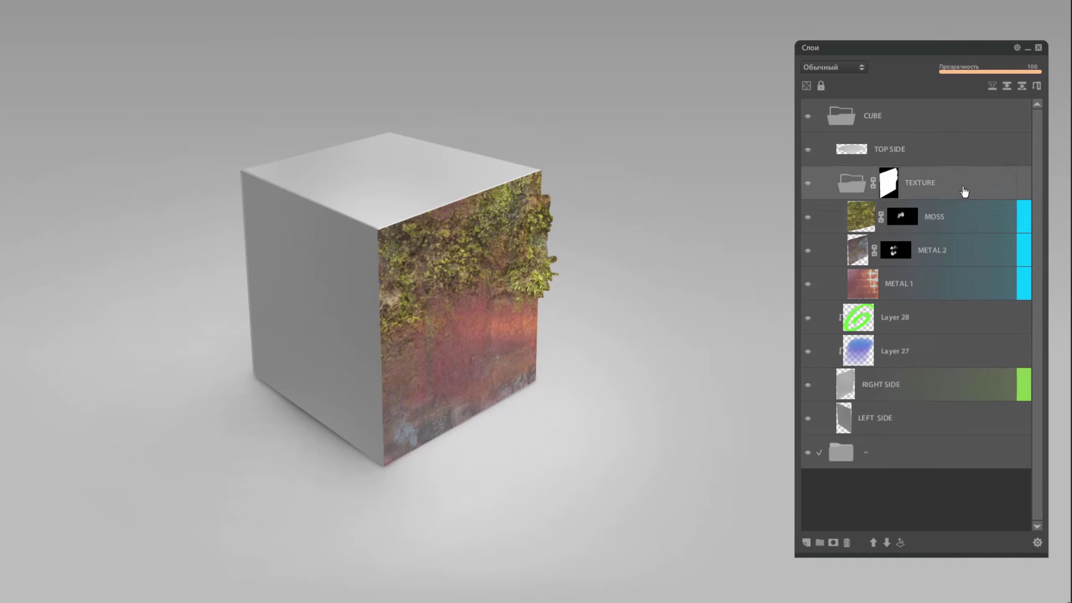
Step: Assign a cyan label colour to the TEXTURE folder and collapse it
{"action": "right_click", "coordinate": [928, 181]}
{"action": "left_click", "coordinate": [958, 465]}
{"action": "left_click", "coordinate": [1034, 423]}
{"action": "left_click", "coordinate": [1042, 507]}
{"action": "left_click", "coordinate": [1006, 549]}
{"action": "left_click", "coordinate": [1005, 549]}
{"action": "left_click", "coordinate": [868, 181]}
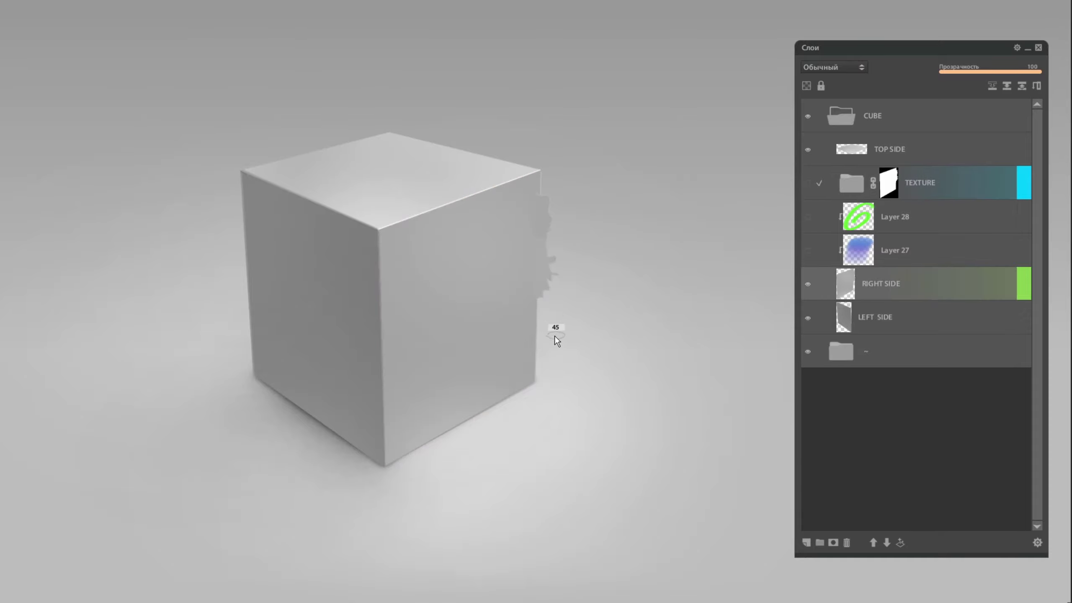
Step: Reshape the RIGHT SIDE layer's outer edge with a notch and a protruding spike, and match the TEXTURE folder's mask to the new outline
{"action": "left_click_drag", "start_coordinate": [536, 356], "coordinate": [540, 330]}
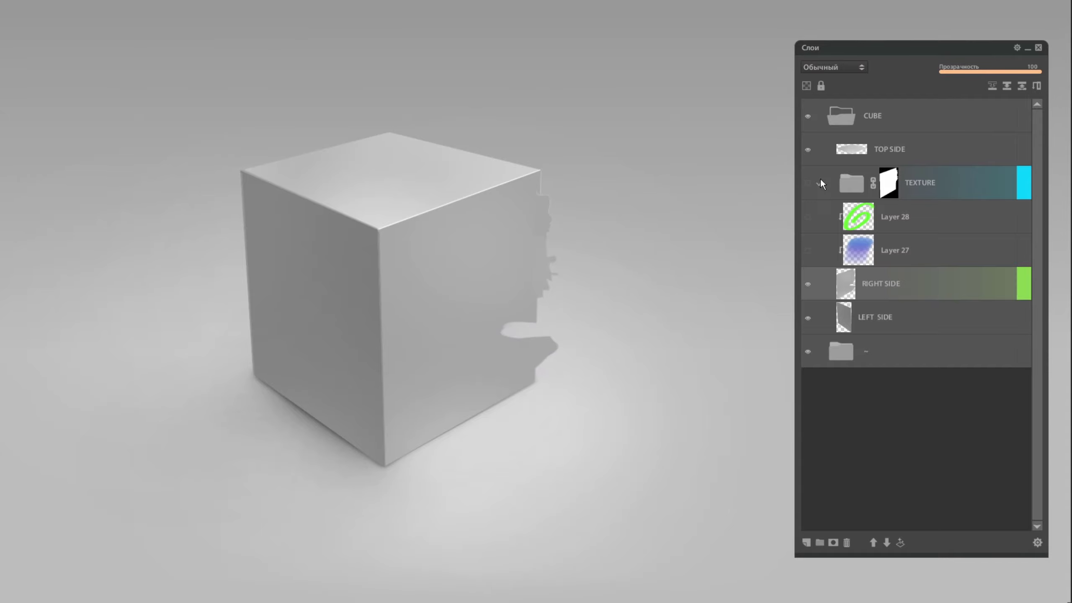
{"action": "left_click", "coordinate": [806, 184]}
{"action": "left_click", "coordinate": [892, 186]}
{"action": "key", "text": "Delete"}
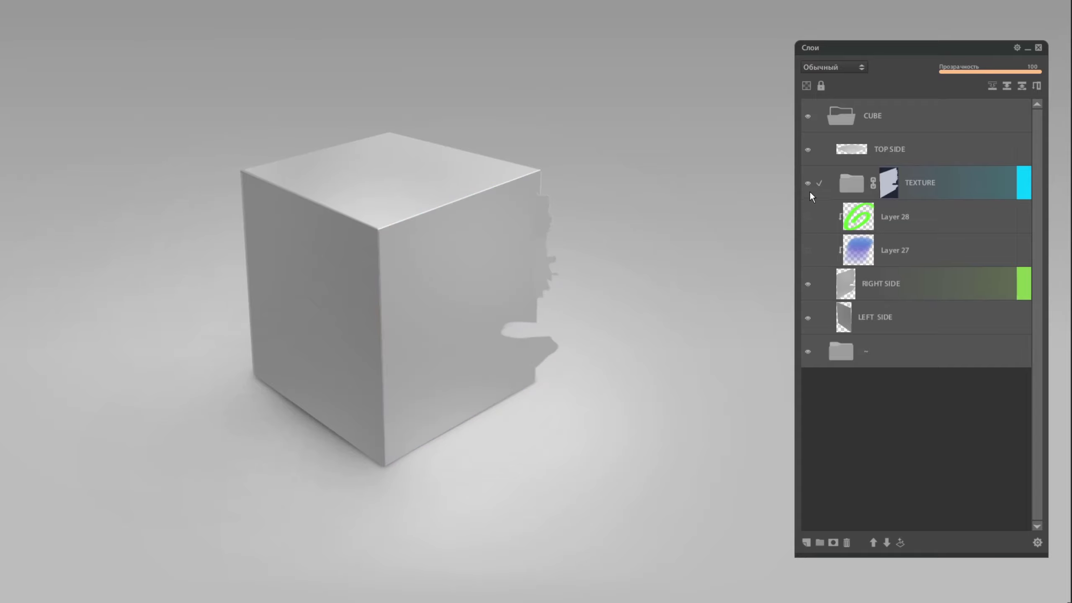
{"action": "left_click", "coordinate": [807, 183]}
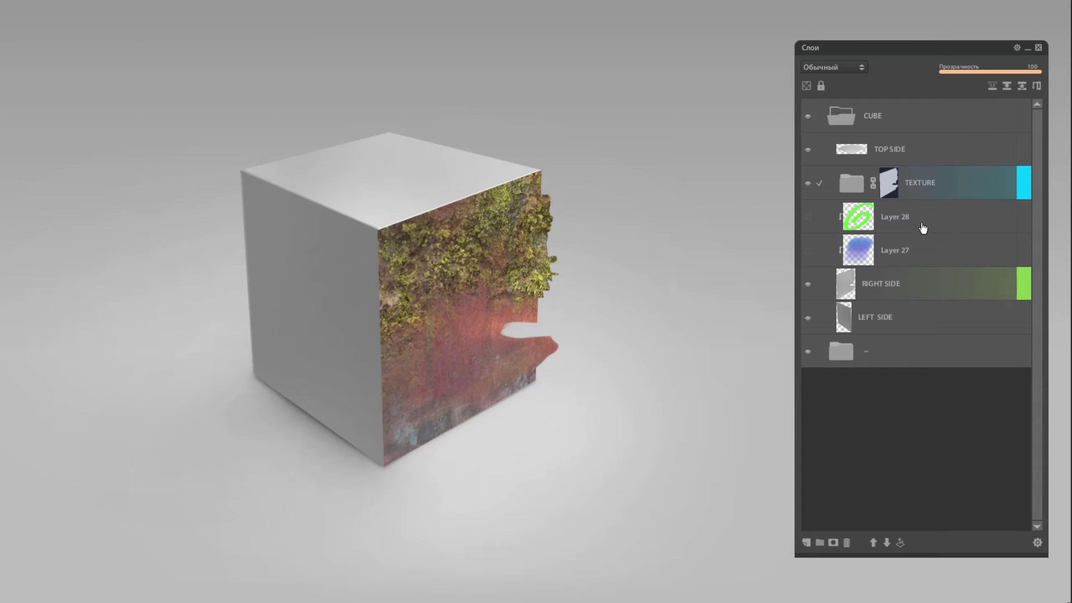